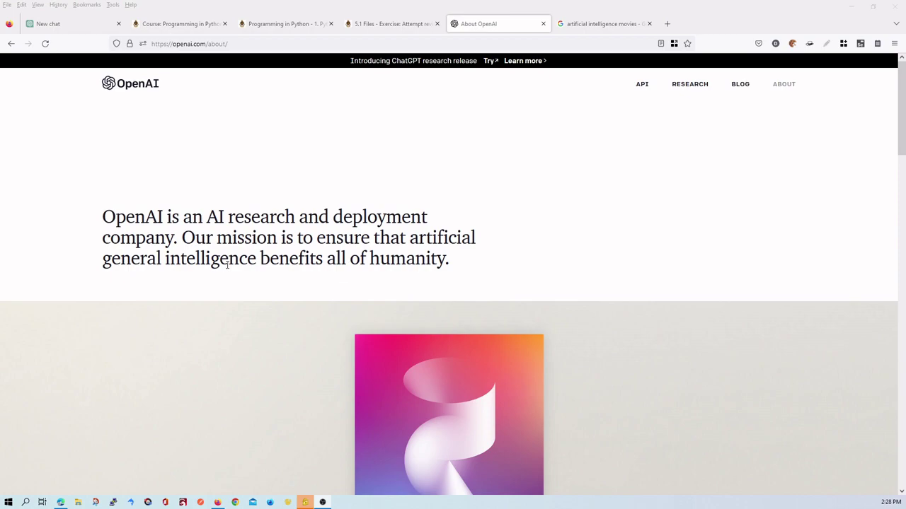
- Look through the artificial intelligence movies results, then close that Google tab
left_click(584, 25)
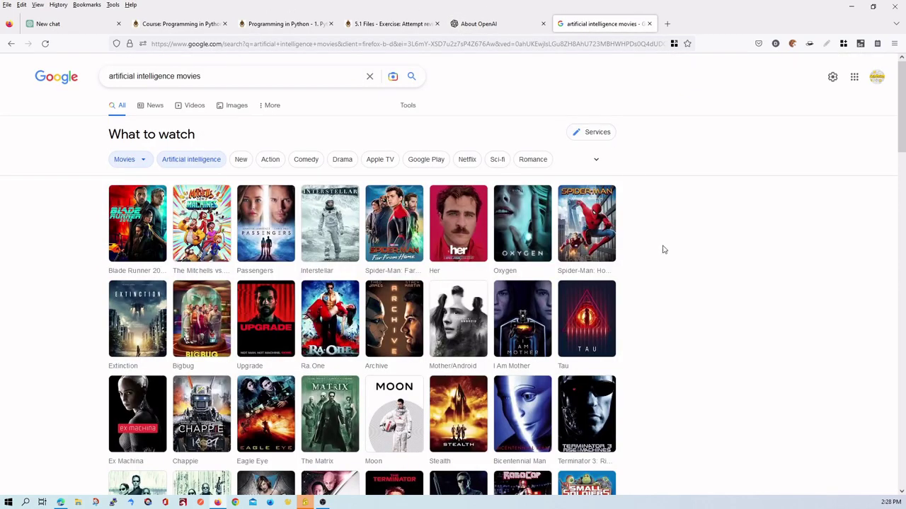
scroll(665, 262, "down", 2)
scroll(396, 297, "down", 1)
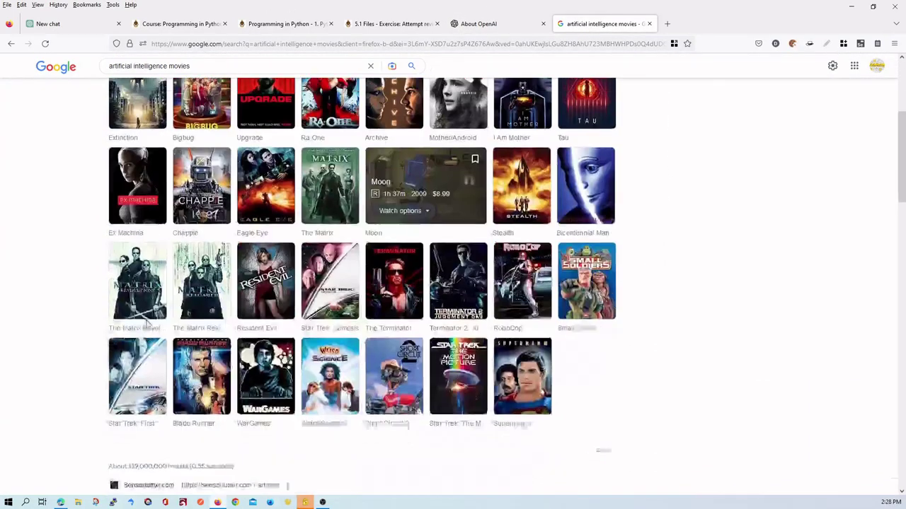
scroll(147, 323, "down", 2)
scroll(134, 297, "up", 3)
scroll(127, 255, "up", 3)
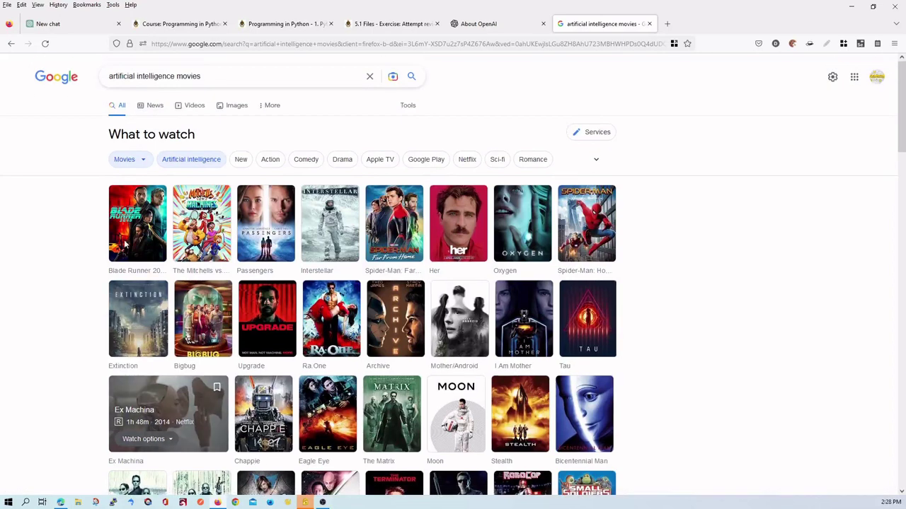
left_click(649, 24)
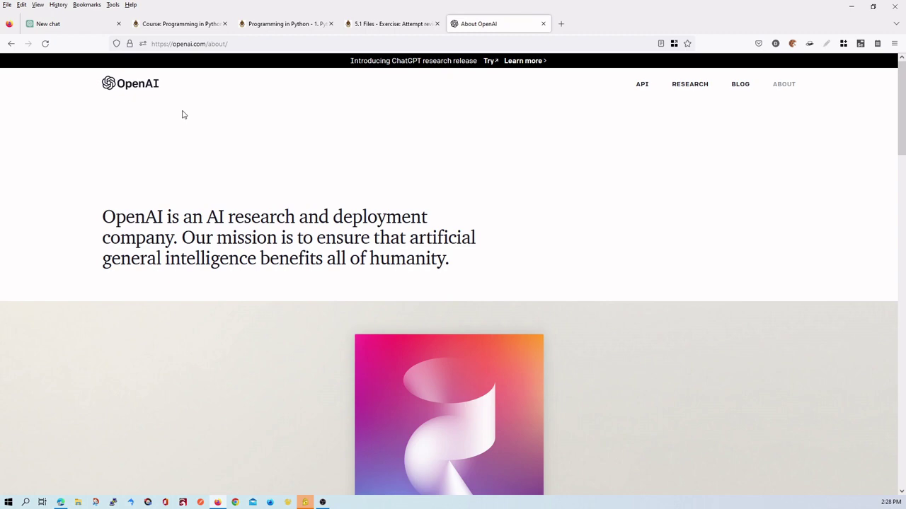
- Scroll OpenAI's About page and highlight the ChatGPT research release announcement banner
scroll(338, 170, "down", 4)
scroll(324, 176, "down", 5)
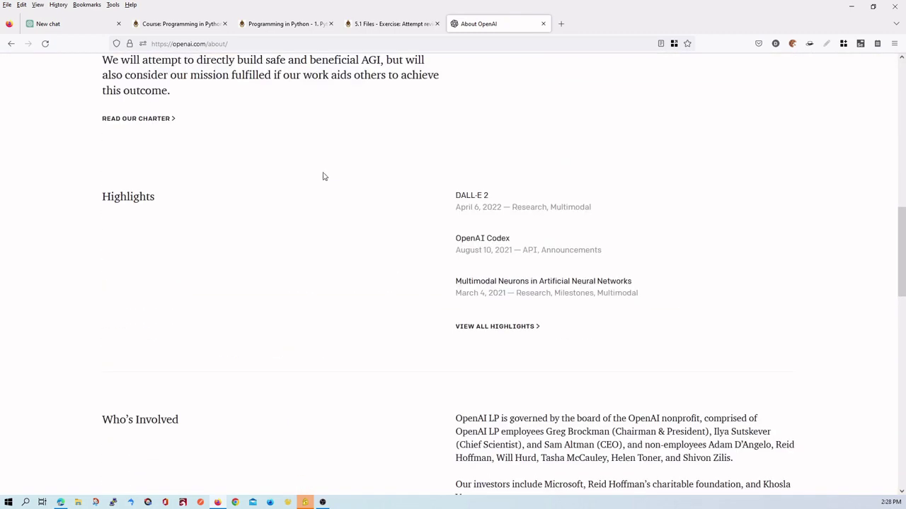
scroll(323, 177, "up", 10)
scroll(359, 150, "up", 2)
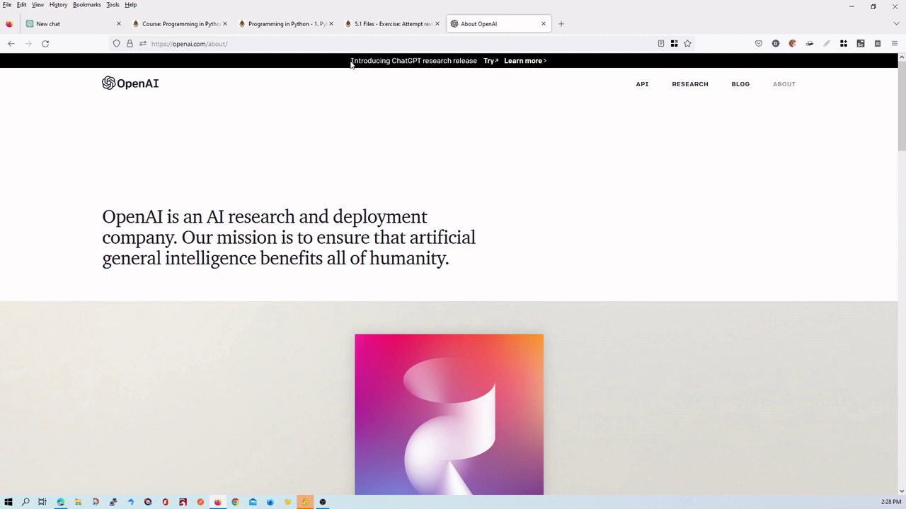
left_click_drag(351, 63, 437, 62)
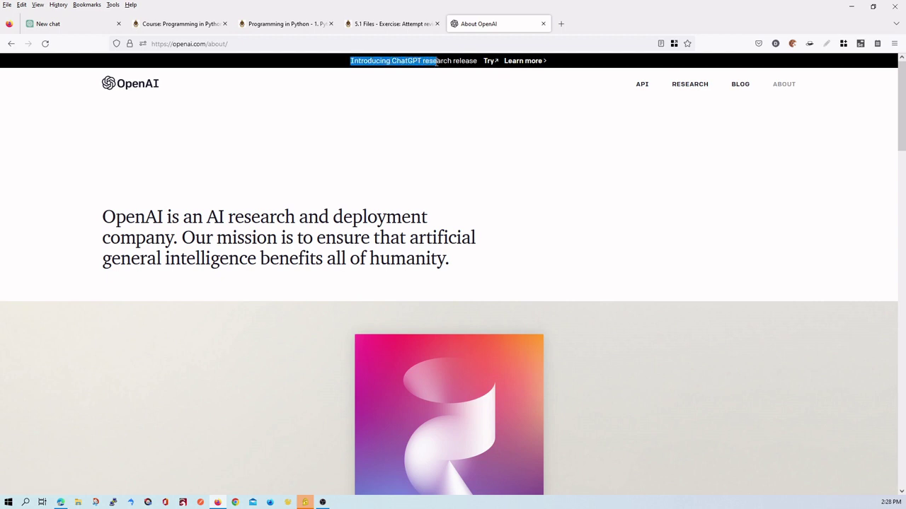
left_click_drag(437, 63, 482, 68)
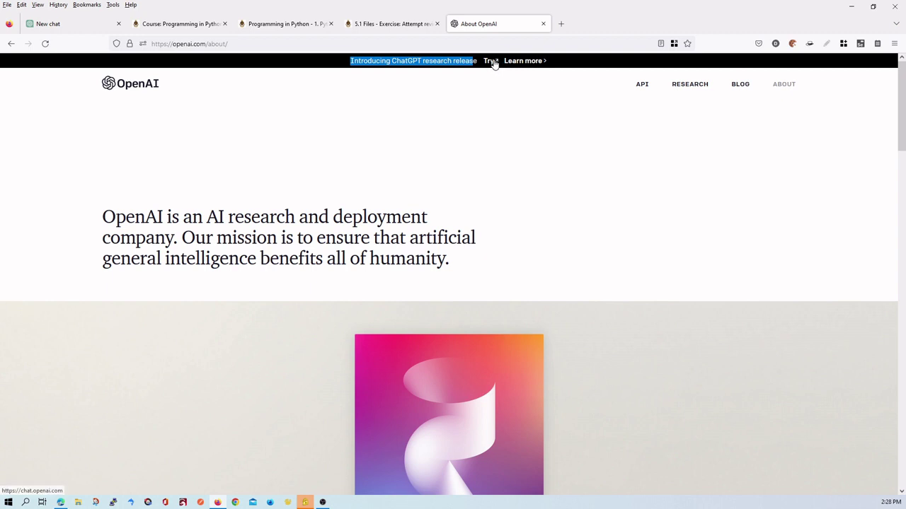
- Open ChatGPT from the About page banner and ask 'who are you?'
left_click(491, 62)
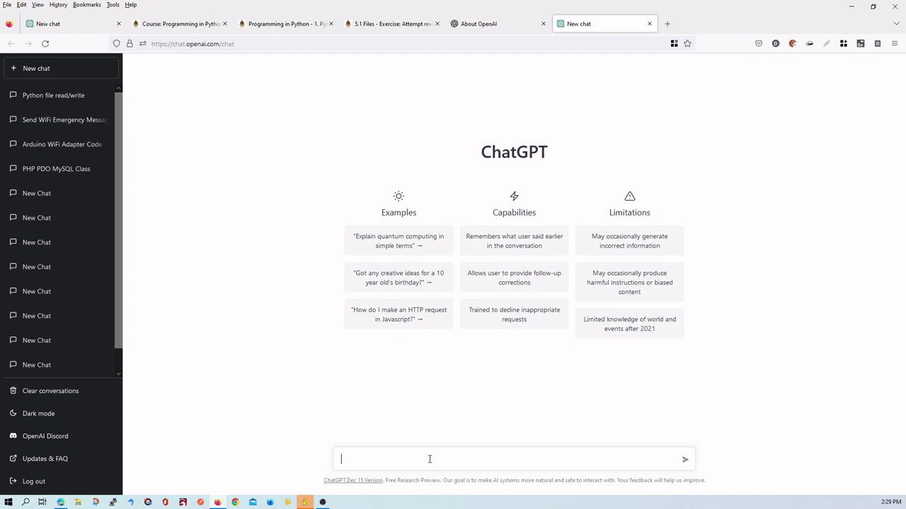
type("w")
type("ho ar")
type("e you?")
key("Return")
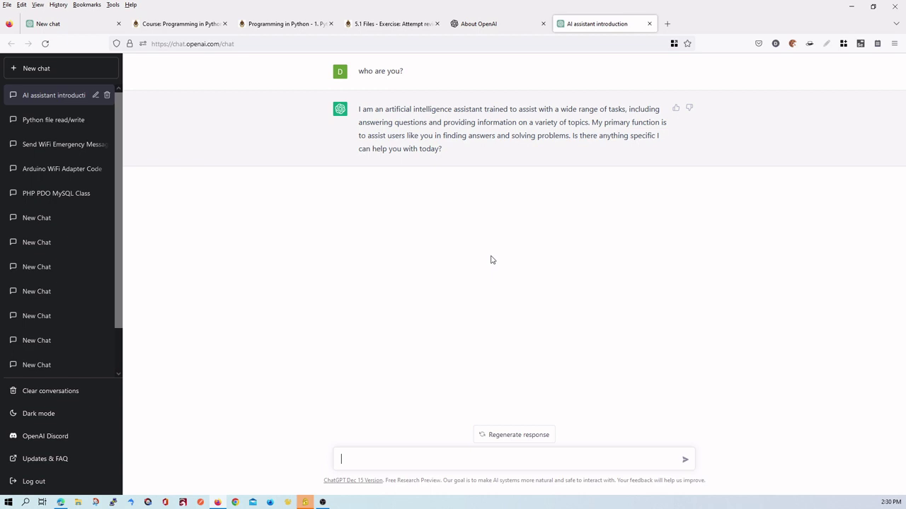
- Select the question text on the '5.1 Files - Exercise' review page
left_click(391, 23)
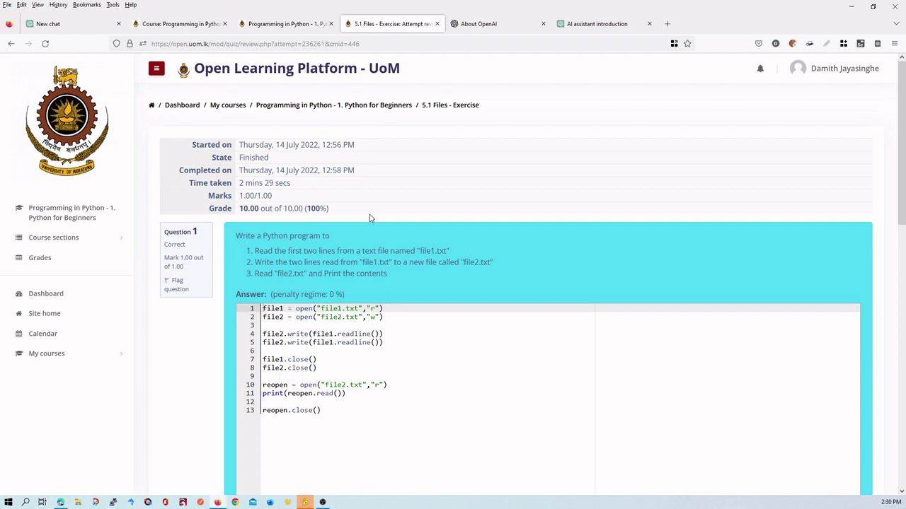
left_click_drag(369, 218, 395, 278)
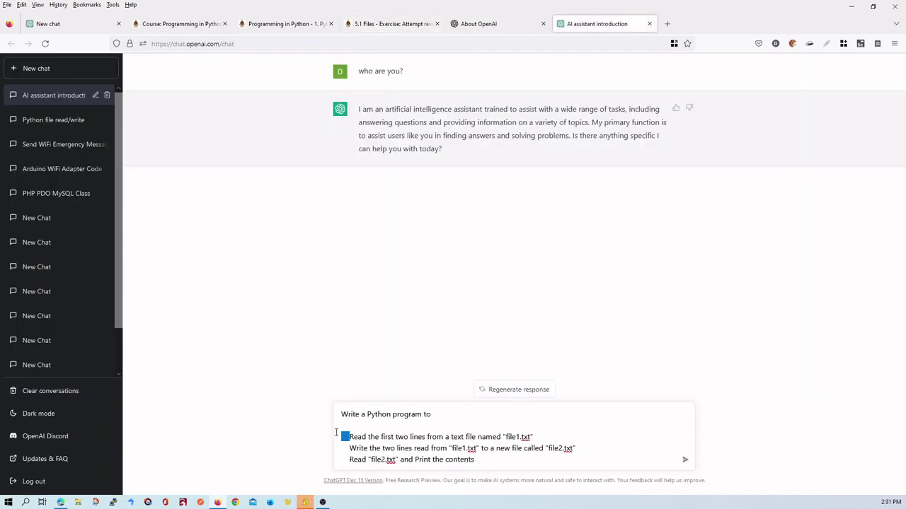
- Number the pasted question's three steps '1.', '2.', '3.' and send it
type("1")
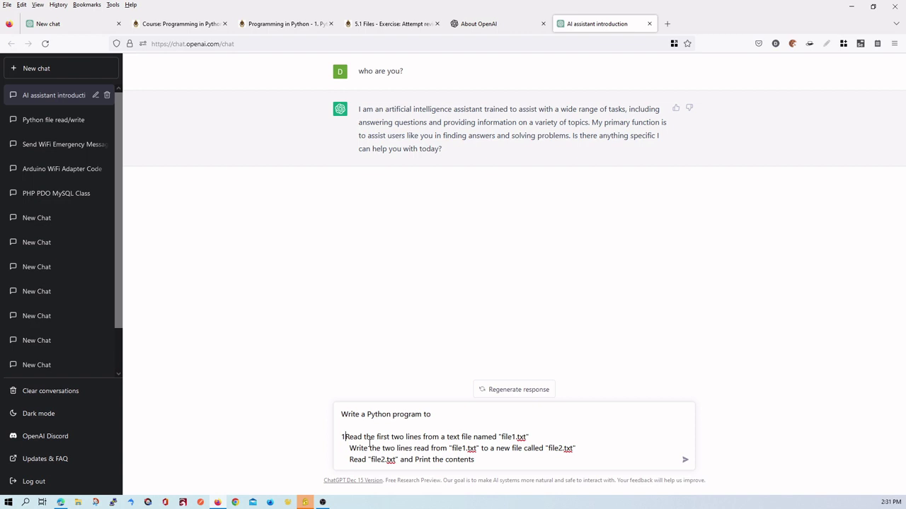
type(".")
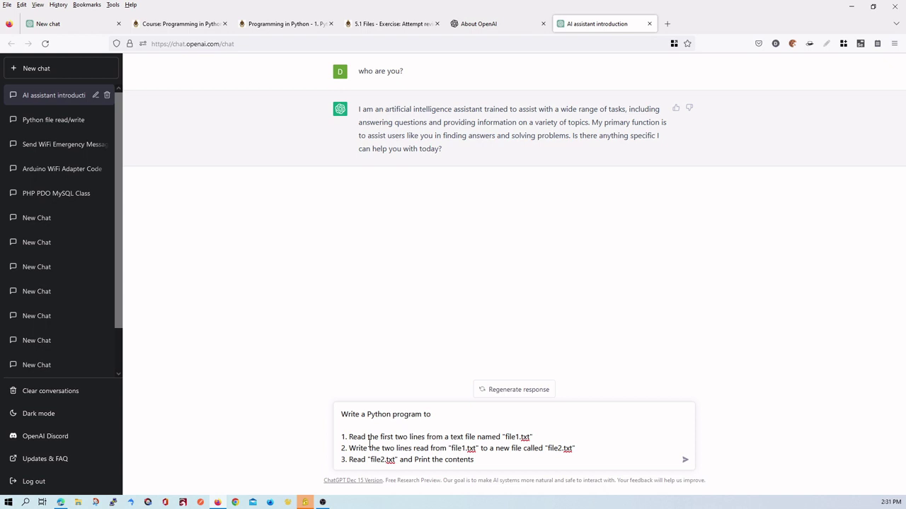
key("Return")
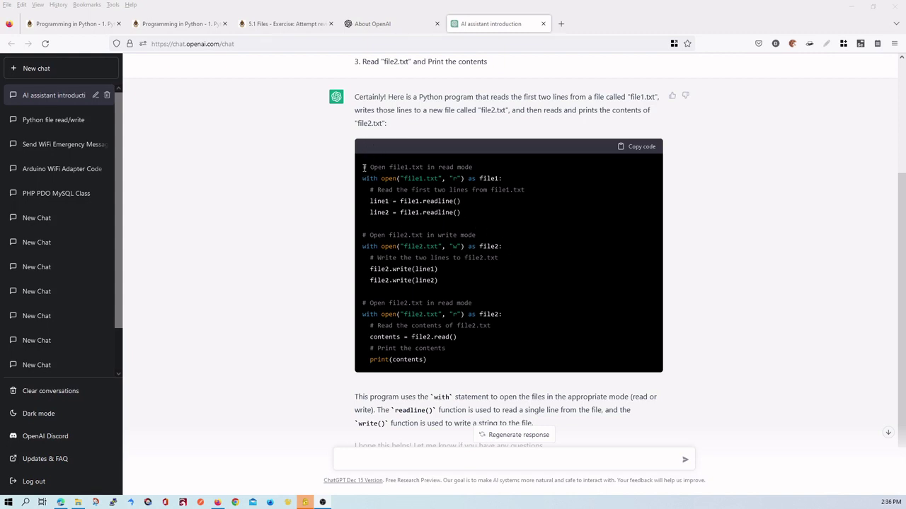
- Highlight the entire generated Python program in ChatGPT's reply
left_click(364, 179)
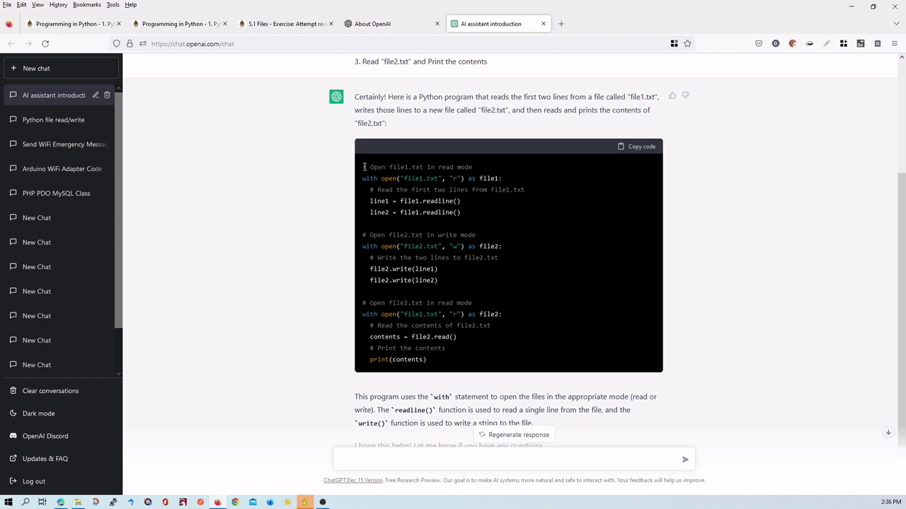
left_click_drag(364, 167, 487, 171)
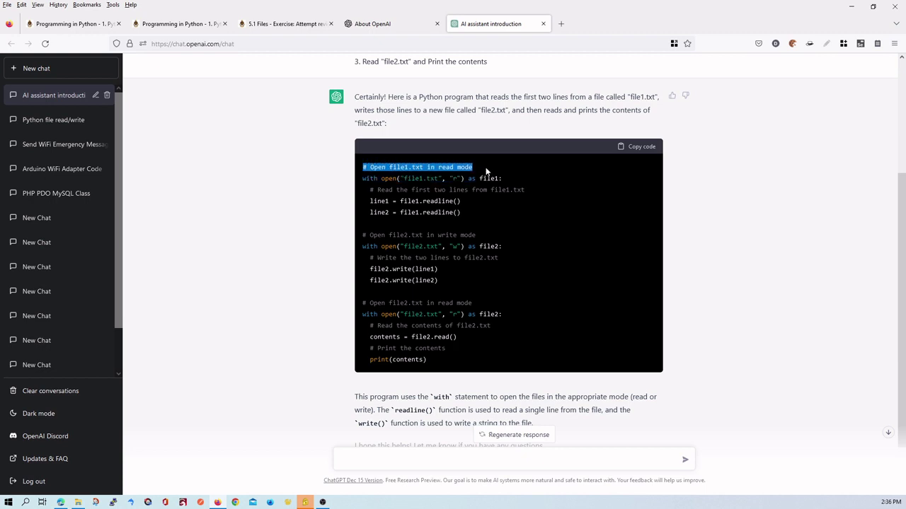
left_click_drag(362, 167, 464, 374)
key("ctrl+c")
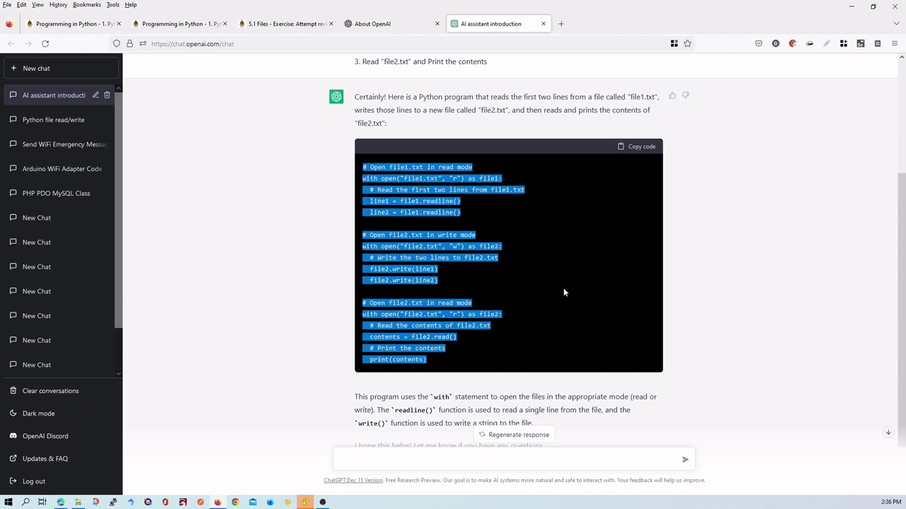
- Look over the earlier submitted answer code in the 5.1 Files review, then return to the course page
left_click(283, 24)
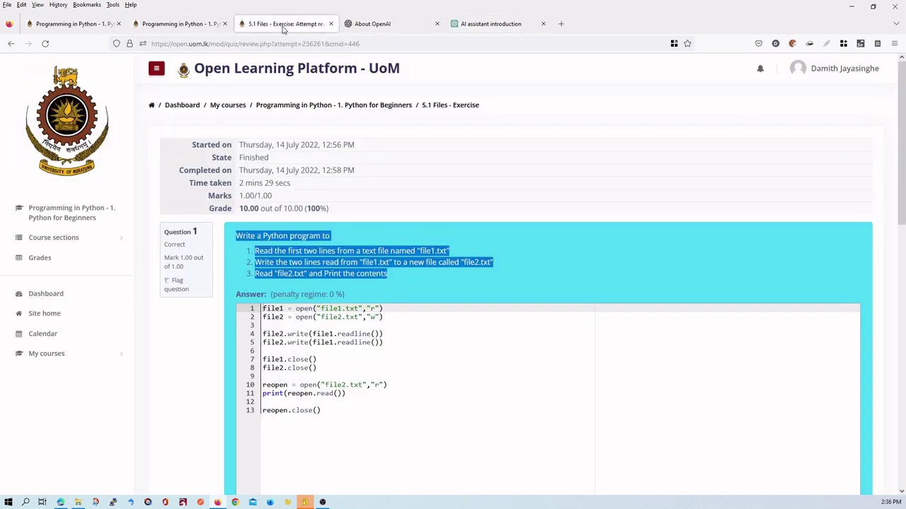
left_click_drag(320, 411, 226, 301)
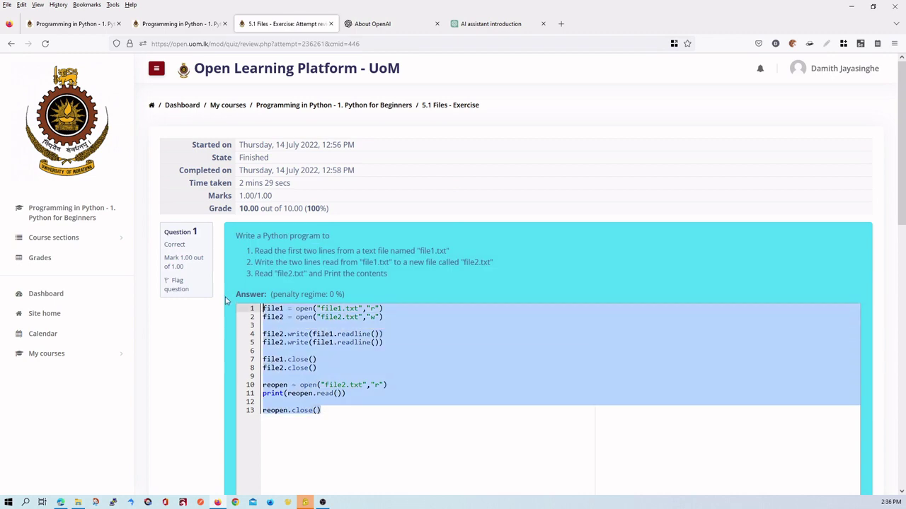
scroll(345, 410, "down", 5)
scroll(339, 400, "down", 2)
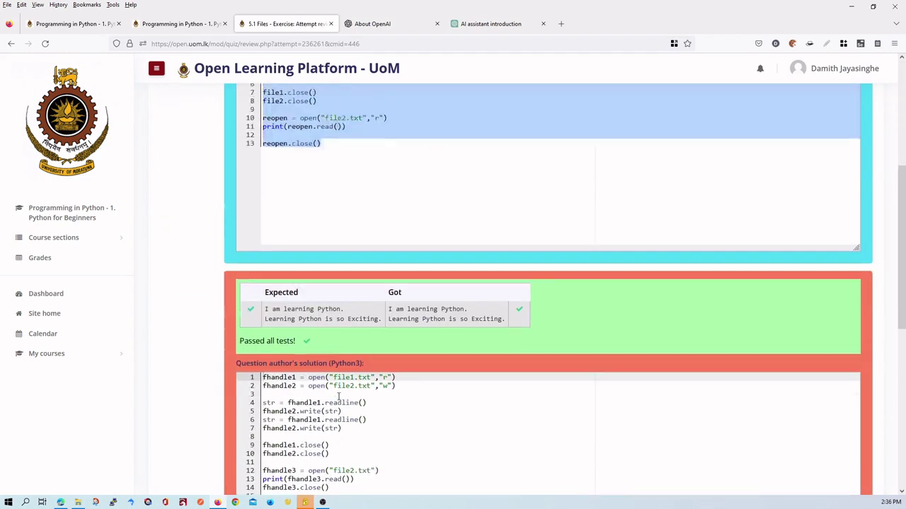
scroll(338, 398, "up", 5)
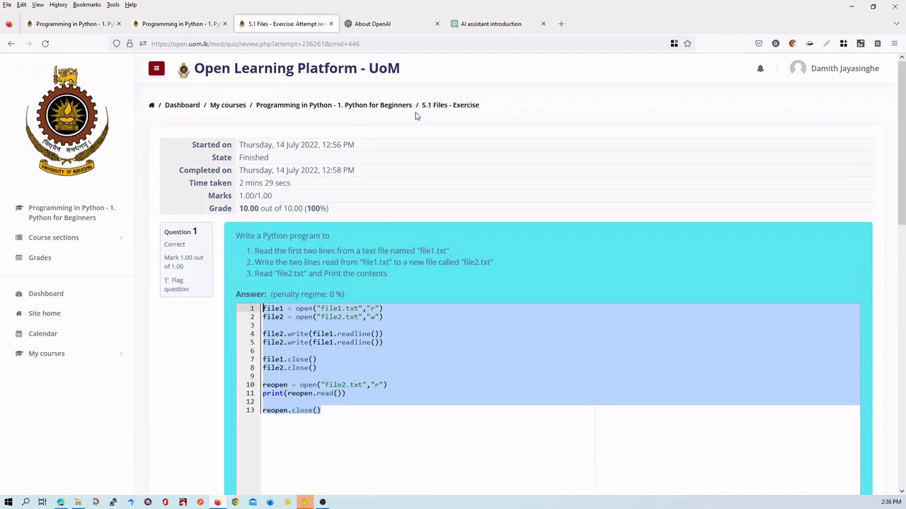
left_click(386, 106)
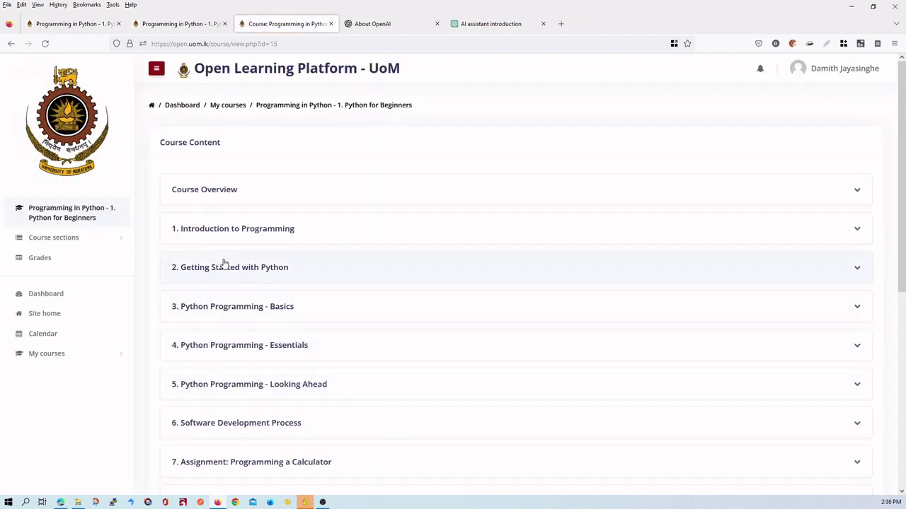
- Navigate section 5 to the 5.1 Files 'Files - Exercise' quiz and resume the third attempt
left_click(231, 390)
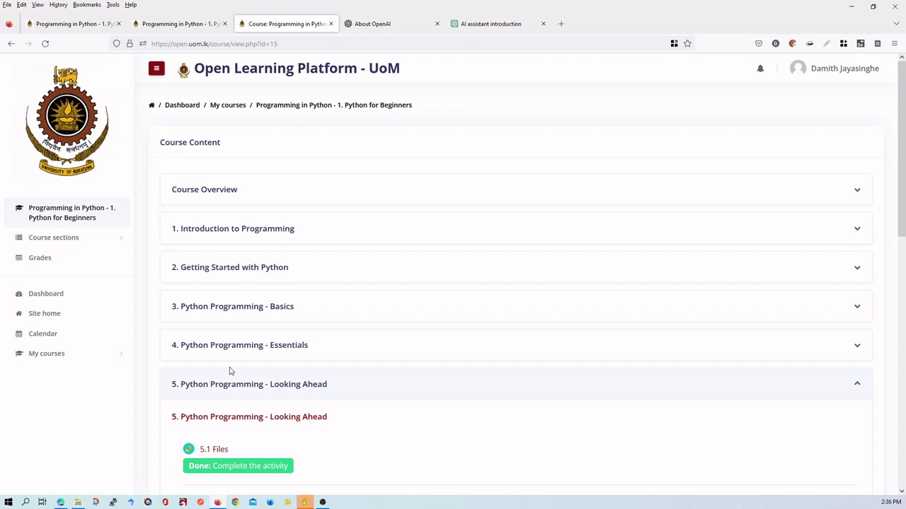
scroll(230, 371, "down", 3)
left_click(219, 304)
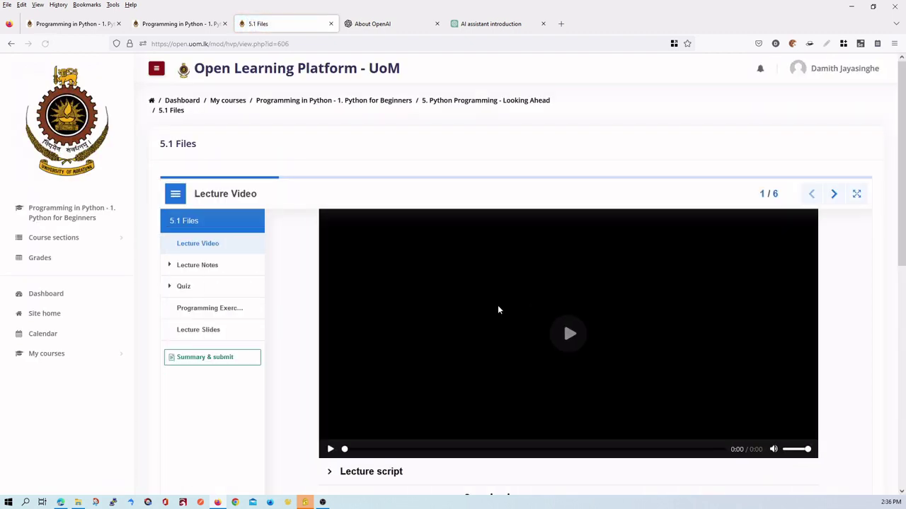
left_click(221, 310)
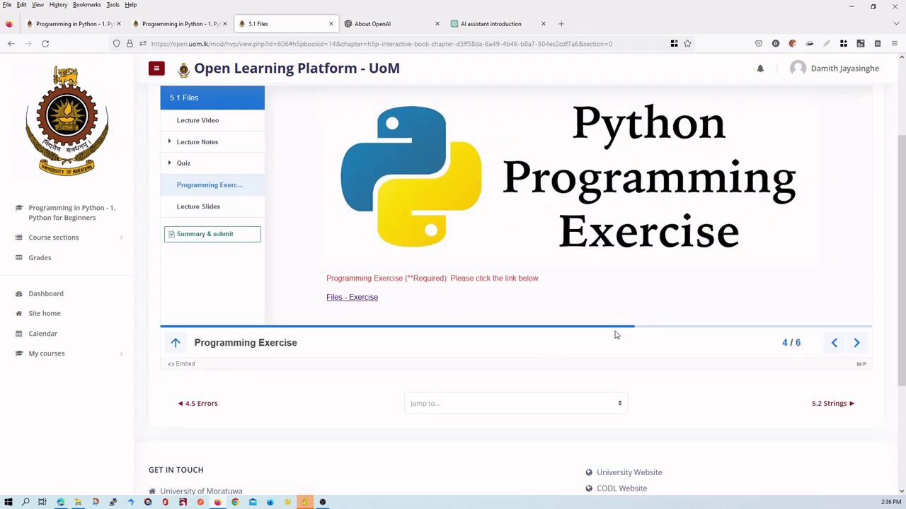
left_click(356, 298)
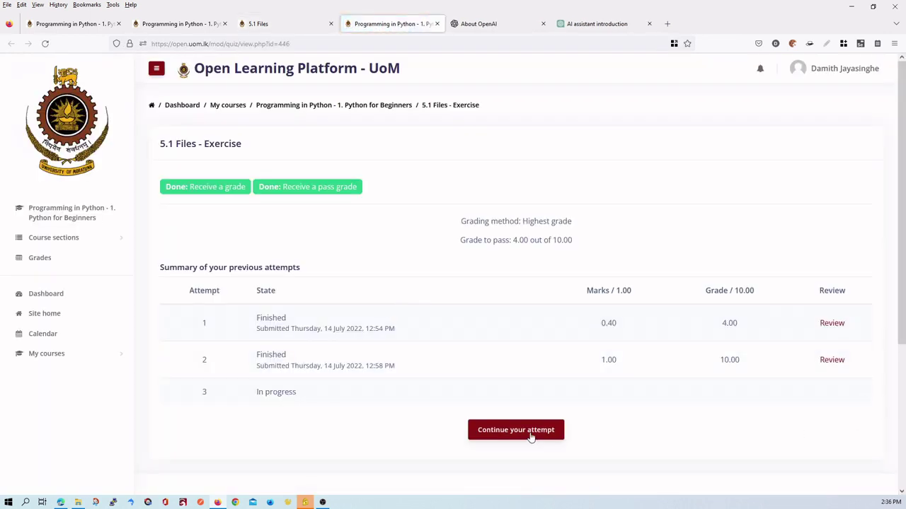
left_click(531, 436)
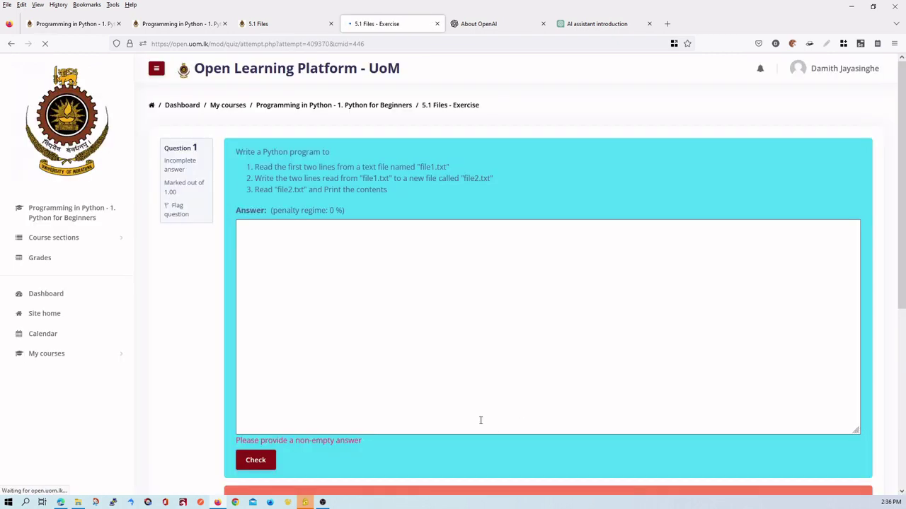
- Paste the ChatGPT program as the answer, check it, and compare the Expected and Got outputs
key("ctrl+v")
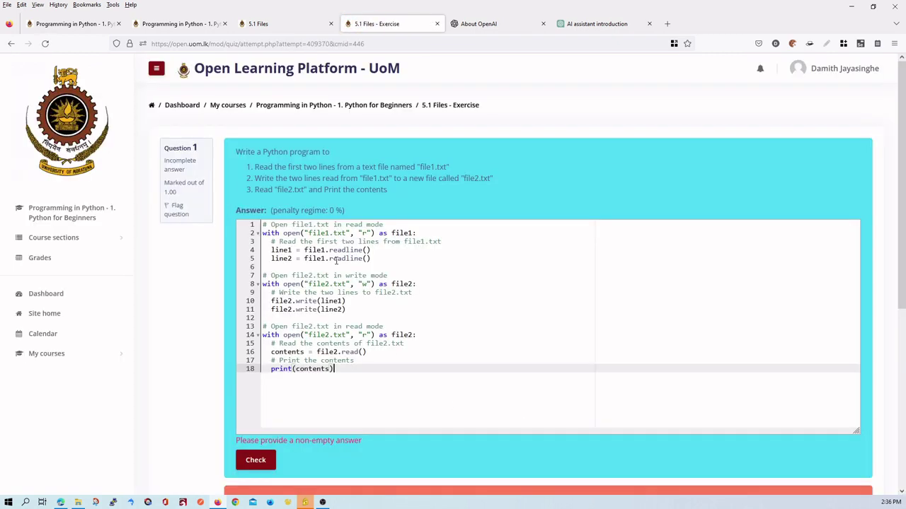
left_click(256, 461)
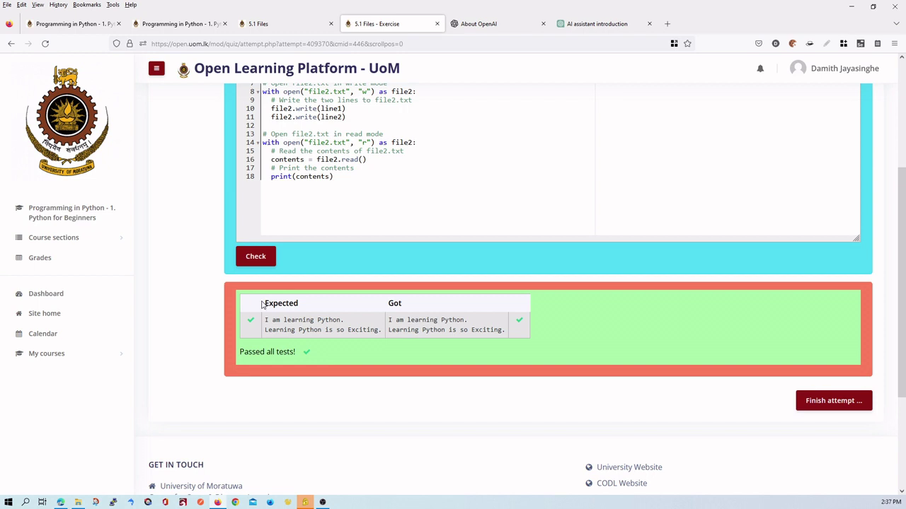
left_click_drag(261, 304, 304, 306)
left_click_drag(387, 303, 403, 305)
scroll(402, 324, "up", 3)
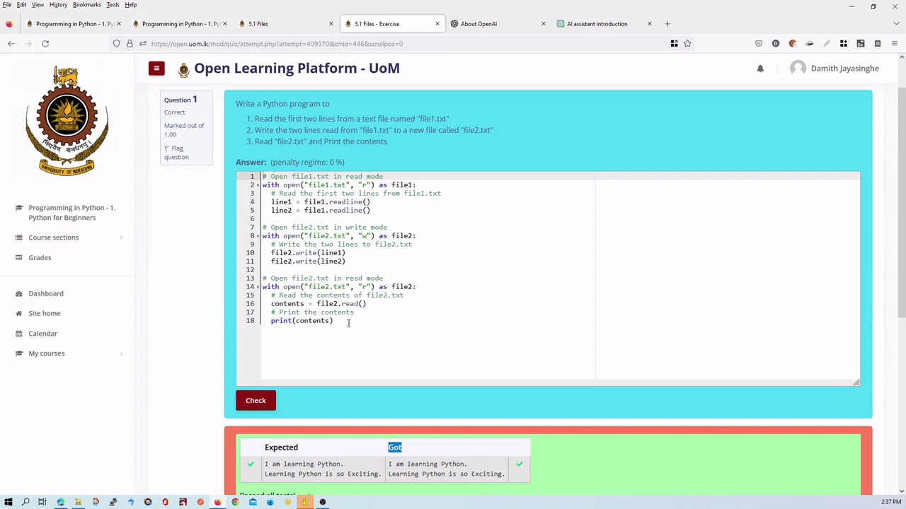
left_click_drag(348, 323, 257, 177)
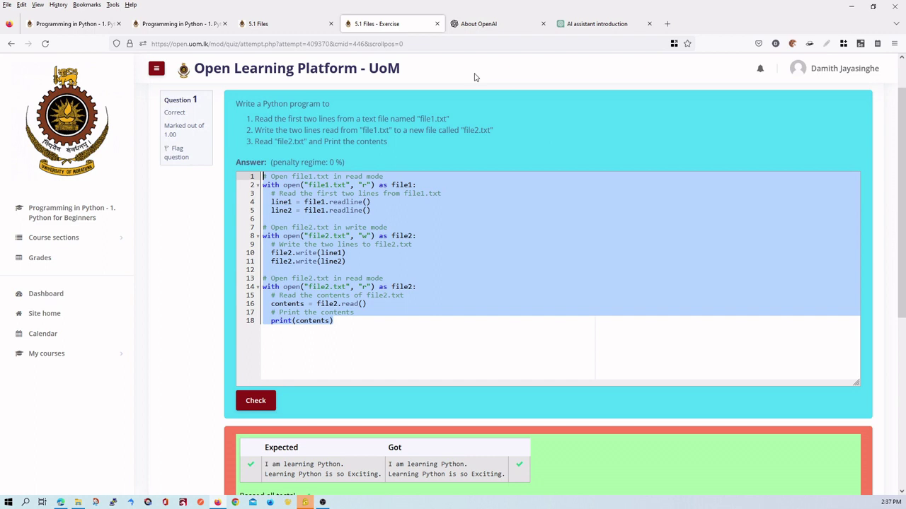
- Switch back to the 'AI assistant introduction' ChatGPT tab
left_click(596, 23)
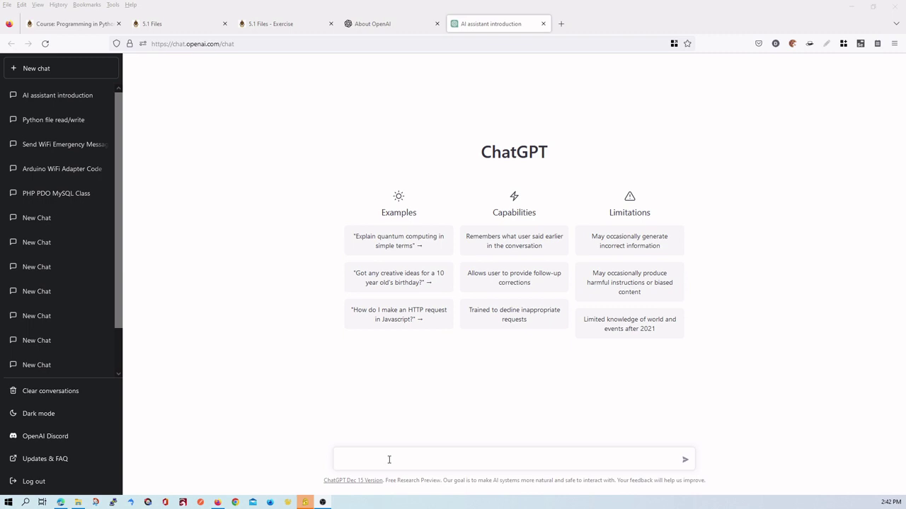
left_click(388, 460)
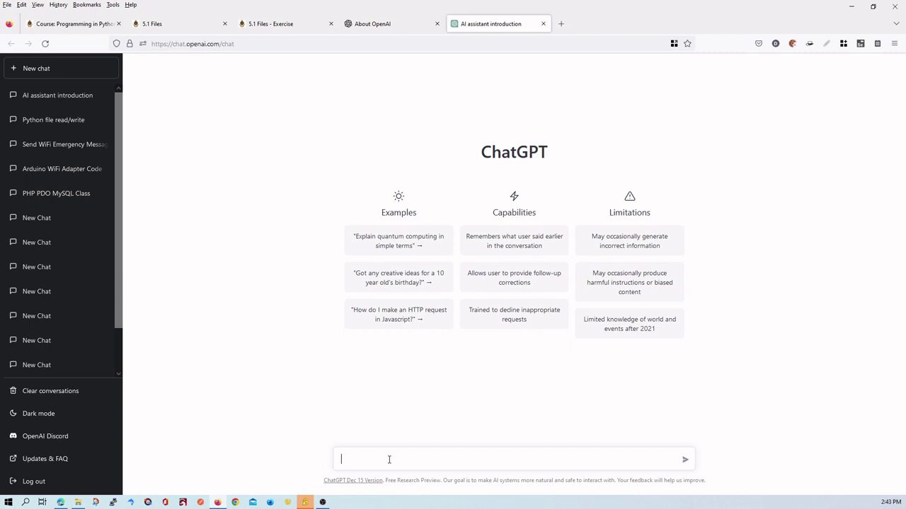
- Send the prompt 'write an arduino D1 min... to connect to wifi and capture data packets'
type("wri")
type("te a code")
key("BackSpace")
type("to")
key("BackSpace")
key("BackSpace")
key("BackSpace")
key("BackSpace")
key("BackSpace")
key("BackSpace")
type("w")
type("rite")
type(" an ar")
type("duino ")
type("D")
type("1 mi")
type("n")
type("to con")
type("nect")
type(" to wifi")
type(" and capture")
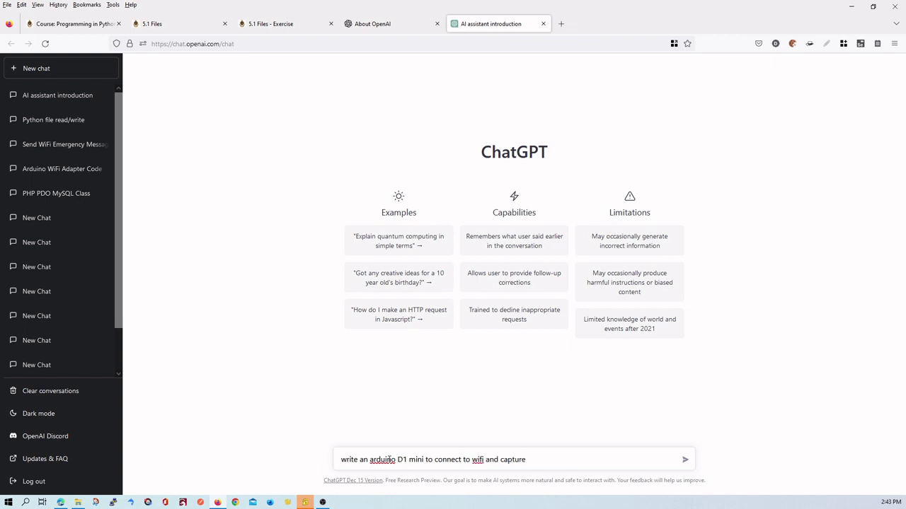
type(" data")
type(" packet")
type("s")
key("Return")
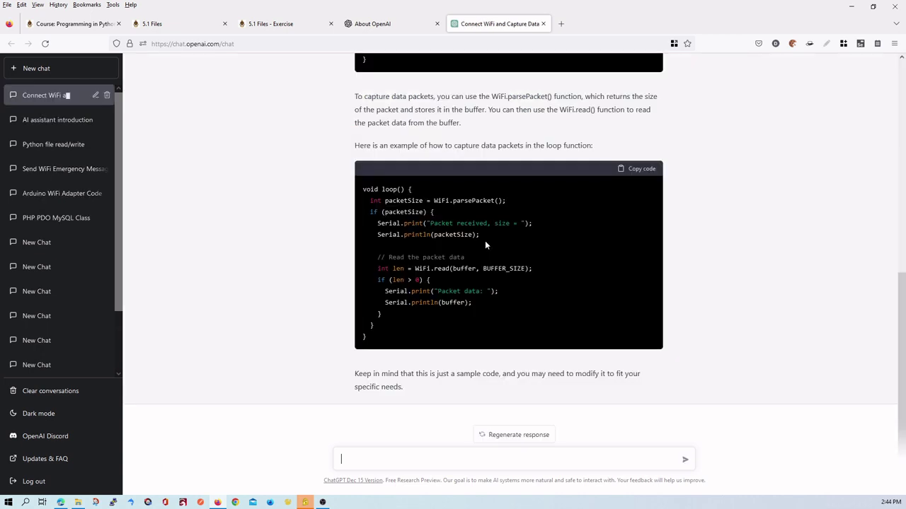
- Scroll through the ESP8266 code reply, select its #include line, and focus the message box
scroll(384, 263, "up", 10)
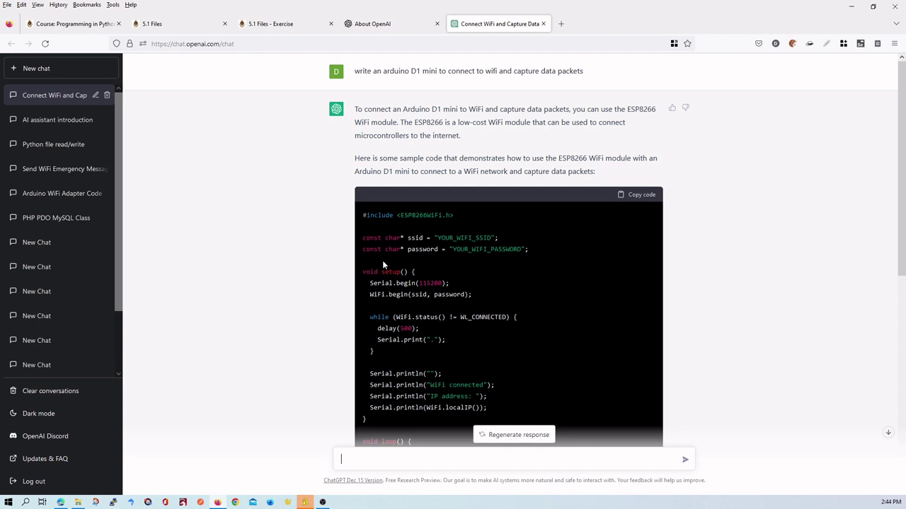
scroll(382, 264, "down", 3)
left_click_drag(369, 96, 454, 96)
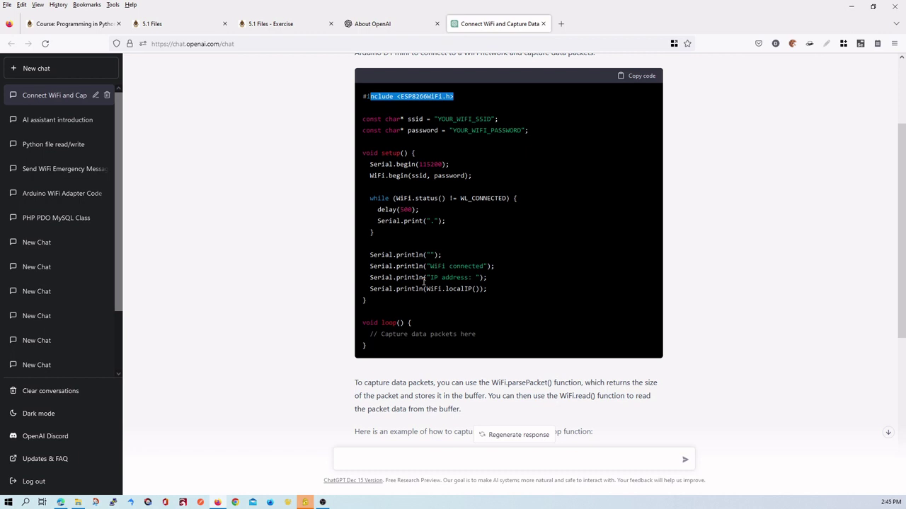
scroll(410, 368, "down", 4)
left_click(394, 458)
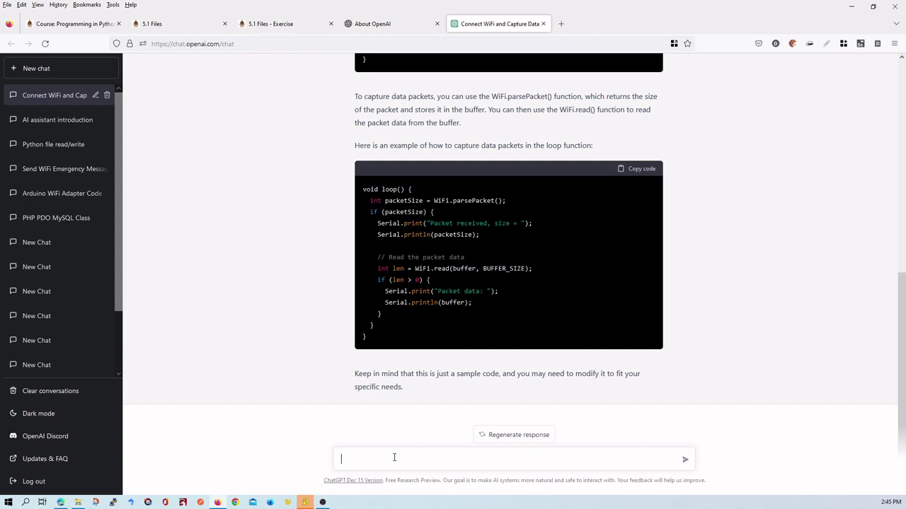
- Send 'can you write a php pdo class to connect mysql and run it's functions?' and scroll the resulting Database class
type("can you write a php p")
type("do class to connect mysql and run it's functions?")
key("Return")
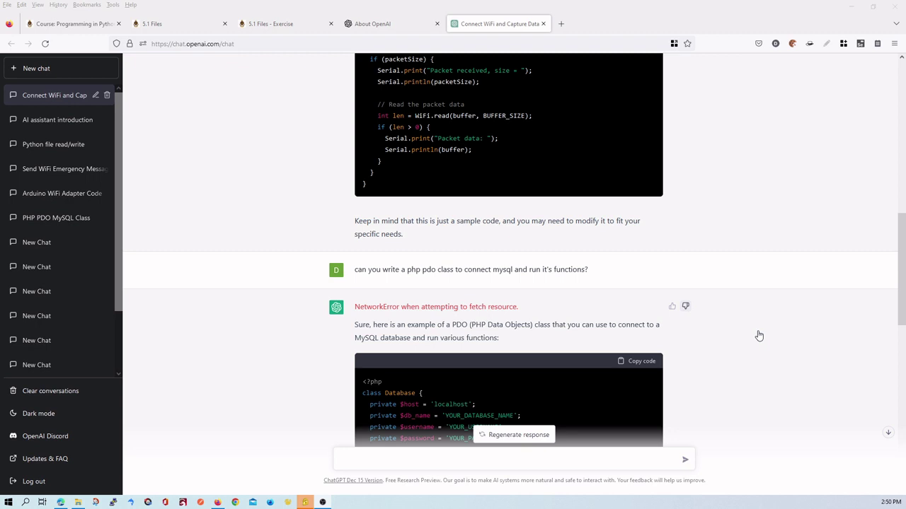
scroll(759, 335, "down", 5)
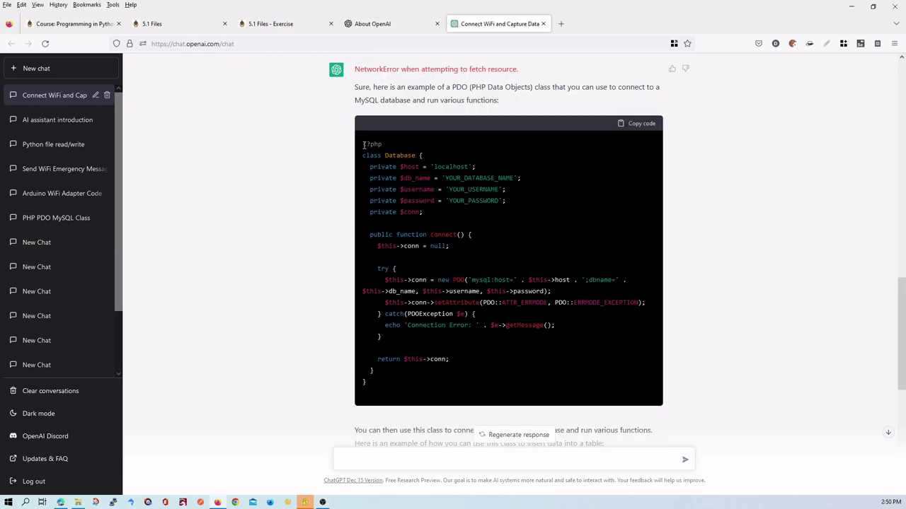
left_click_drag(364, 145, 501, 201)
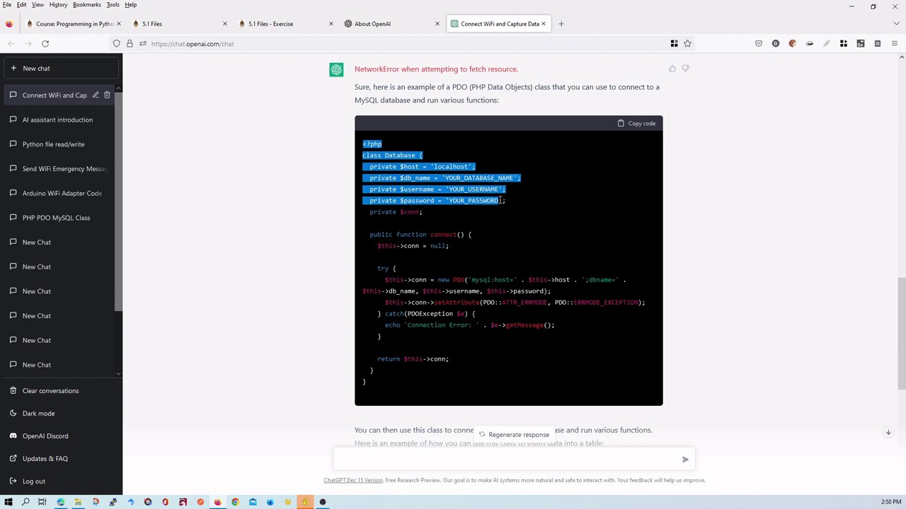
scroll(440, 327, "down", 5)
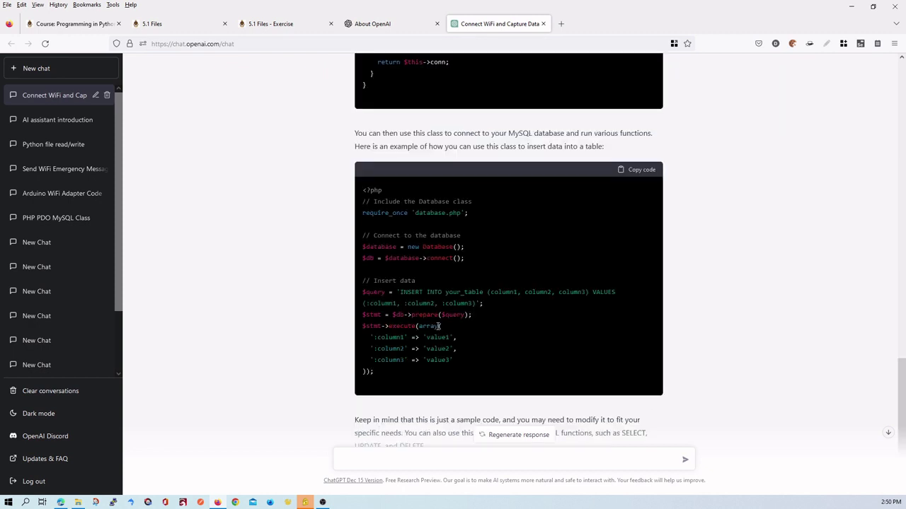
scroll(424, 331, "down", 1)
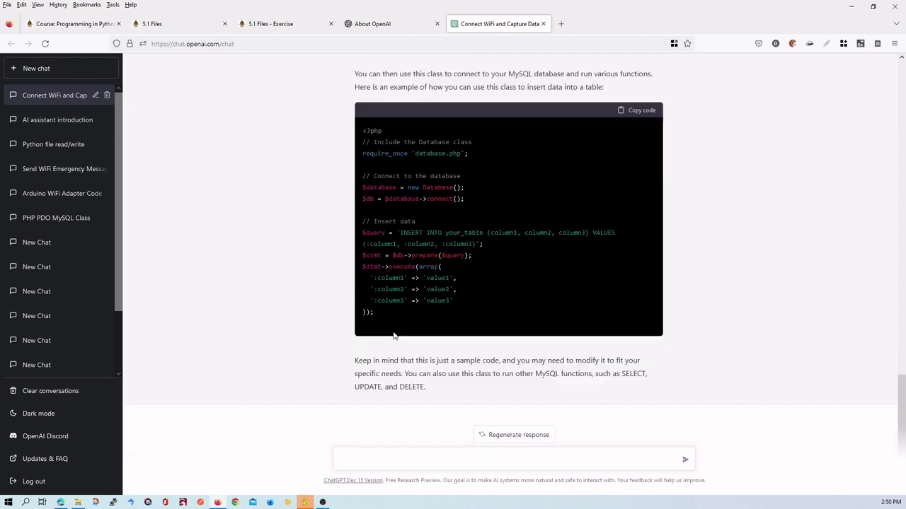
scroll(394, 336, "up", 3)
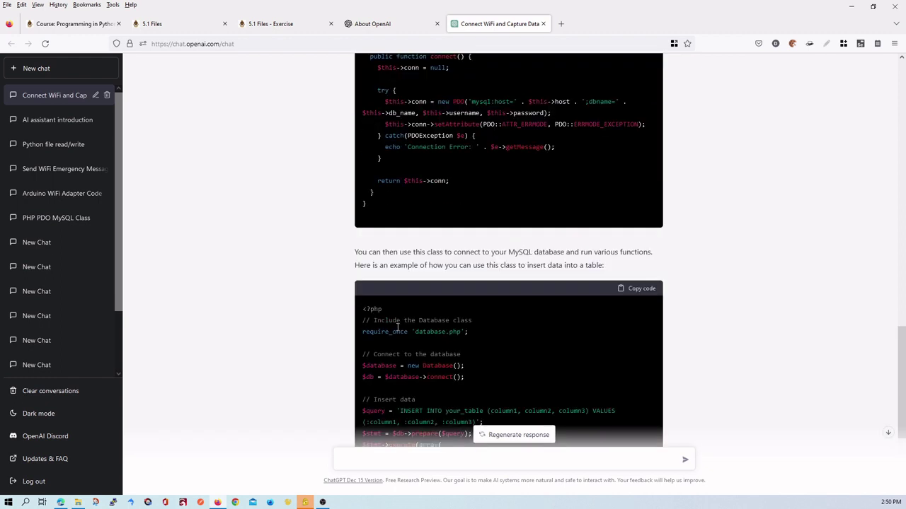
scroll(398, 327, "down", 3)
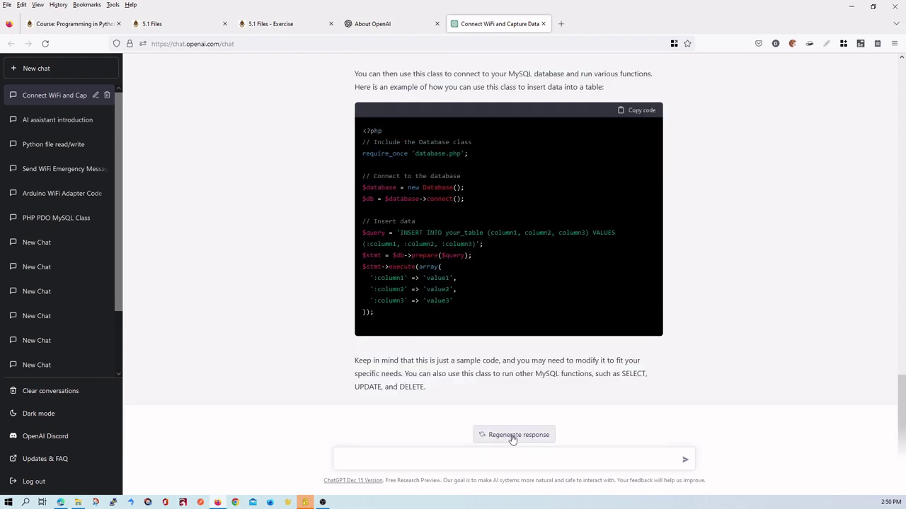